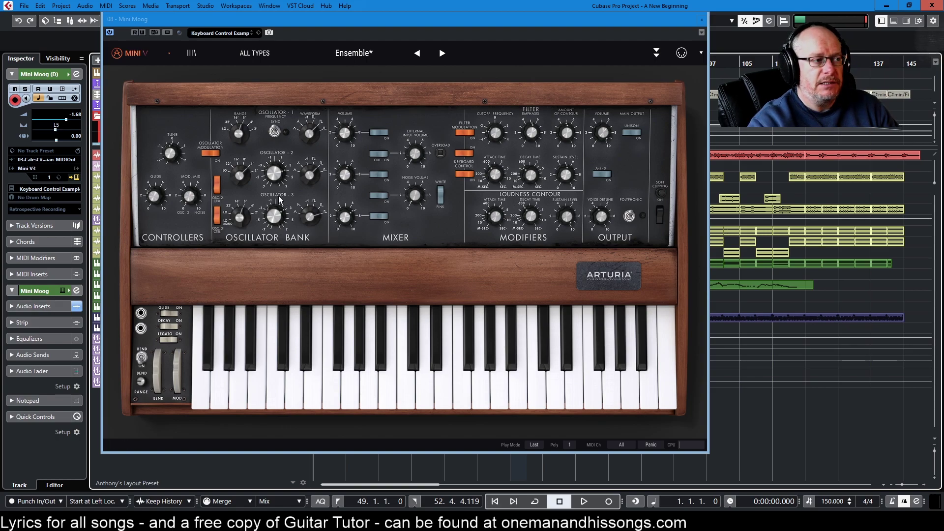
# Step: Lower oscillator 3's range and bring its coarse frequency down to -1 semitone
pyautogui.moveTo(243, 215)
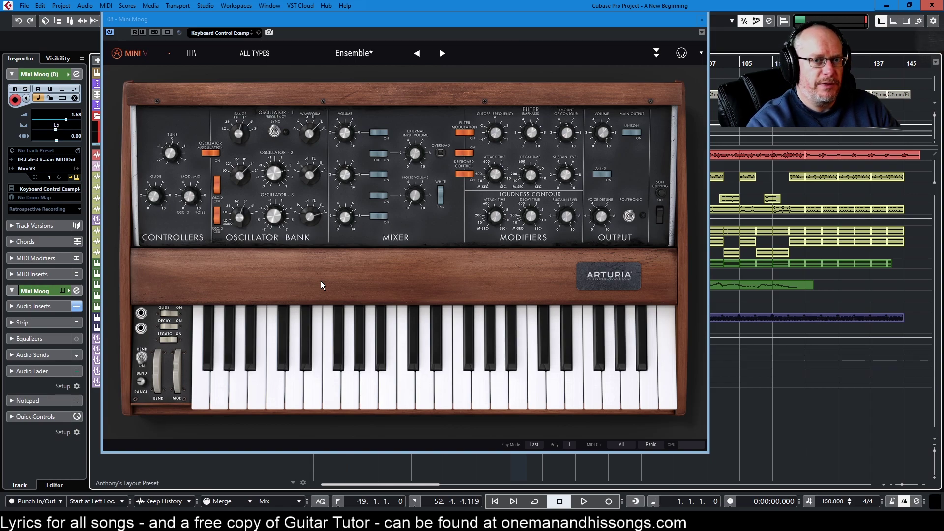
pyautogui.click(216, 153)
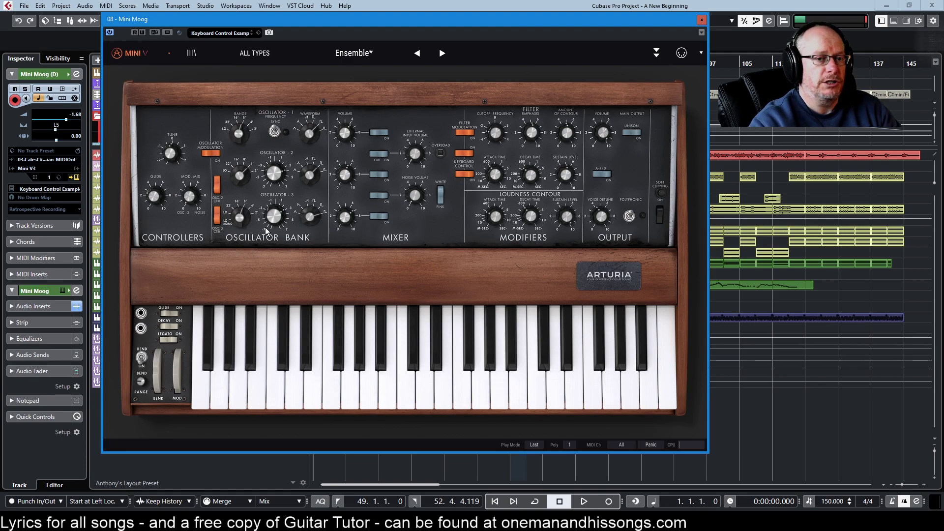
pyautogui.moveTo(275, 219)
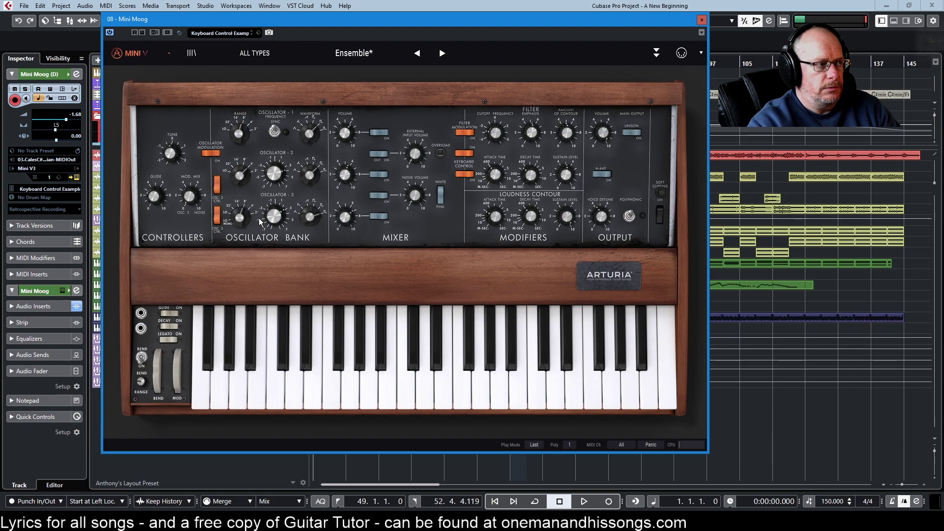
pyautogui.moveTo(239, 220)
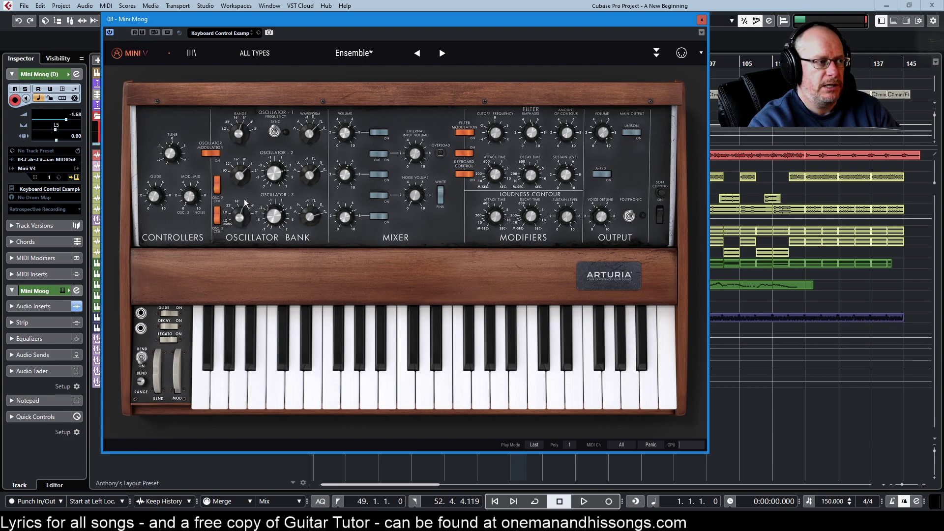
pyautogui.moveTo(238, 214); pyautogui.dragTo(238, 236)
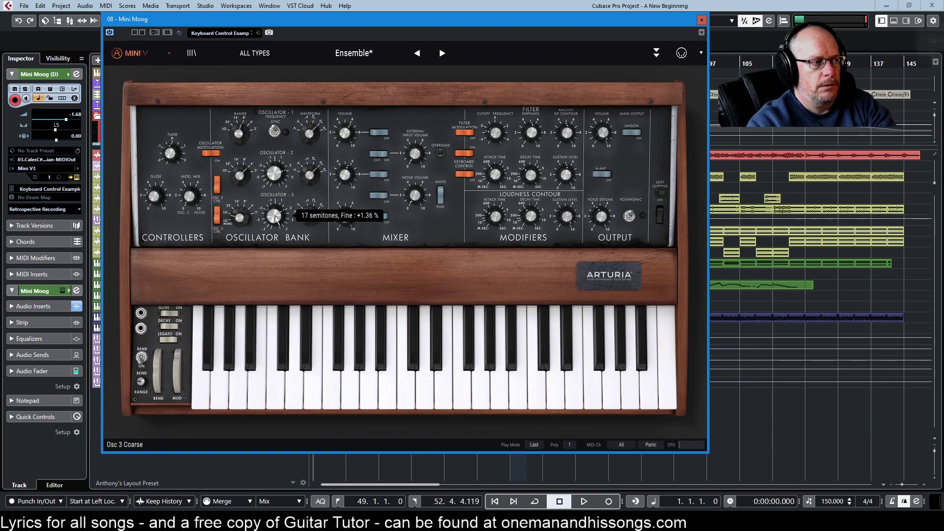
pyautogui.scroll(-5, 273, 215)
pyautogui.scroll(-8, 274, 215)
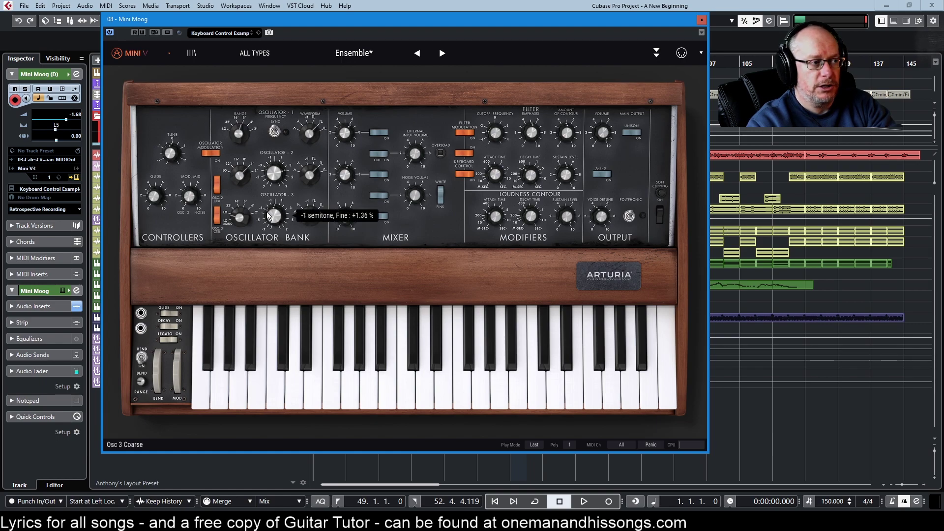
# Step: Try oscillator 3's wide rectangular waveform at width 0.29, and set it to triangular with a width of 0.48
pyautogui.moveTo(311, 219)
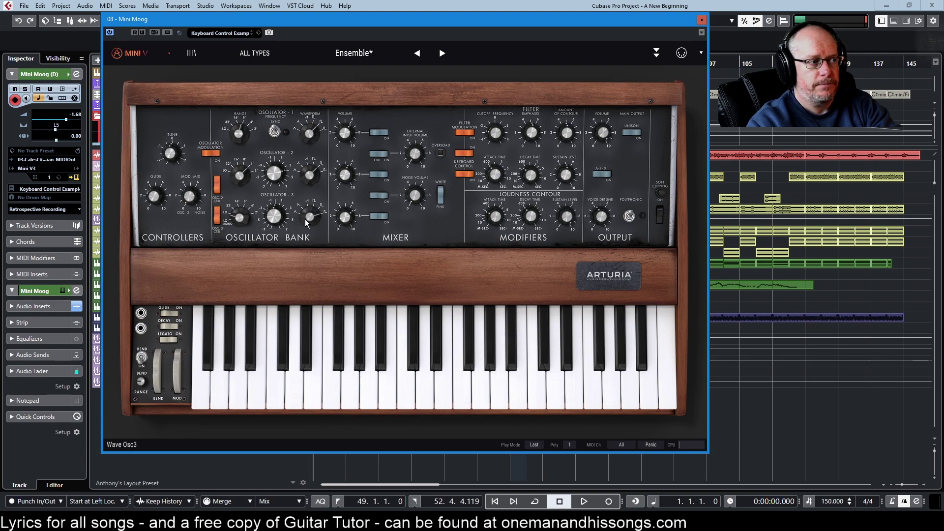
pyautogui.scroll(2, 310, 216)
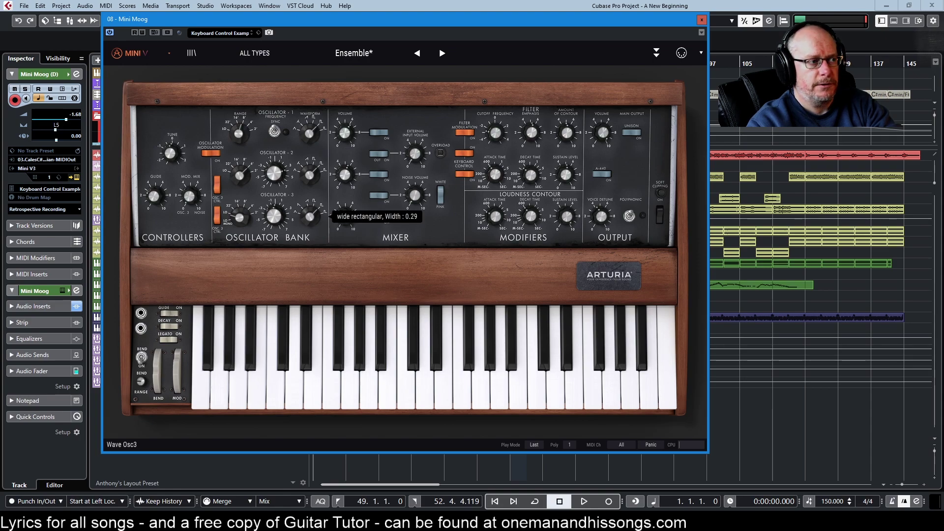
pyautogui.scroll(3, 309, 217)
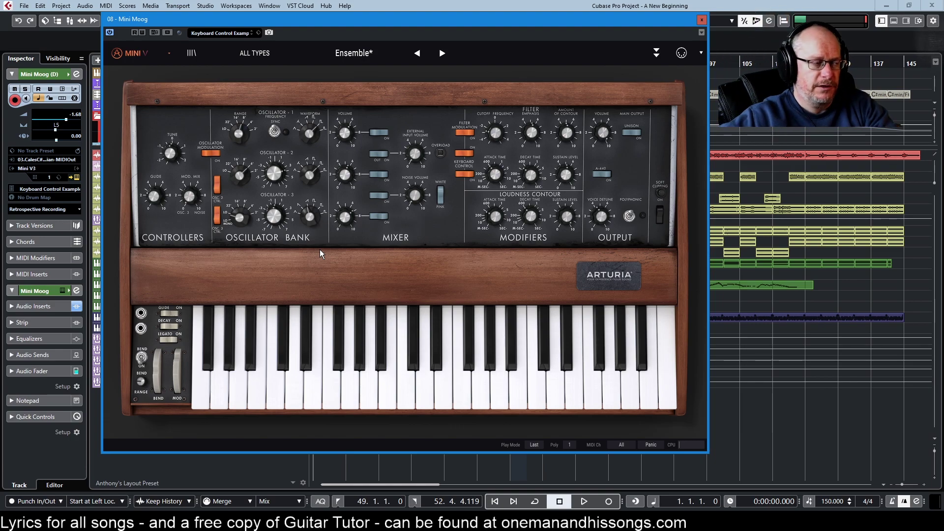
pyautogui.moveTo(303, 216); pyautogui.dragTo(310, 216)
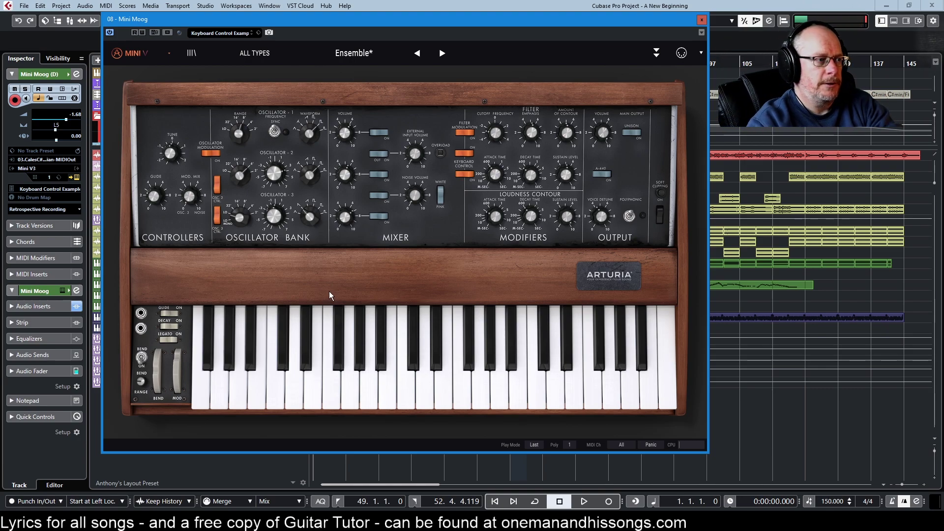
pyautogui.moveTo(307, 214); pyautogui.dragTo(307, 226)
pyautogui.moveTo(308, 218)
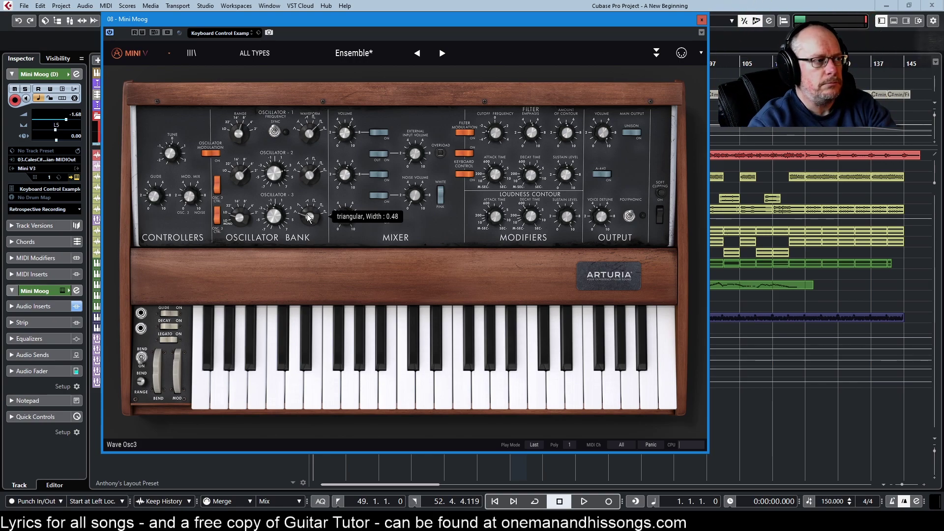
# Step: Lower oscillator 3's coarse frequency in stages through -9 and -14 to -17 semitones
pyautogui.moveTo(275, 221)
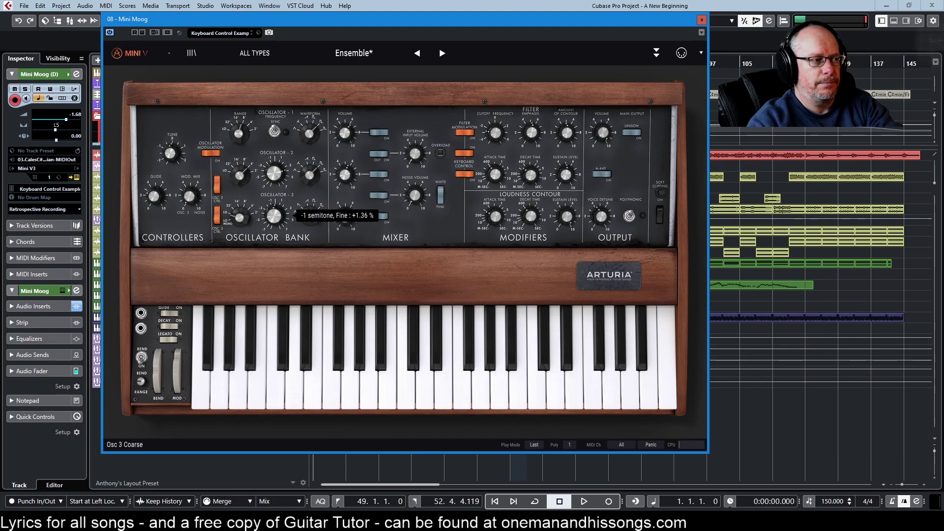
pyautogui.scroll(-1, 274, 216)
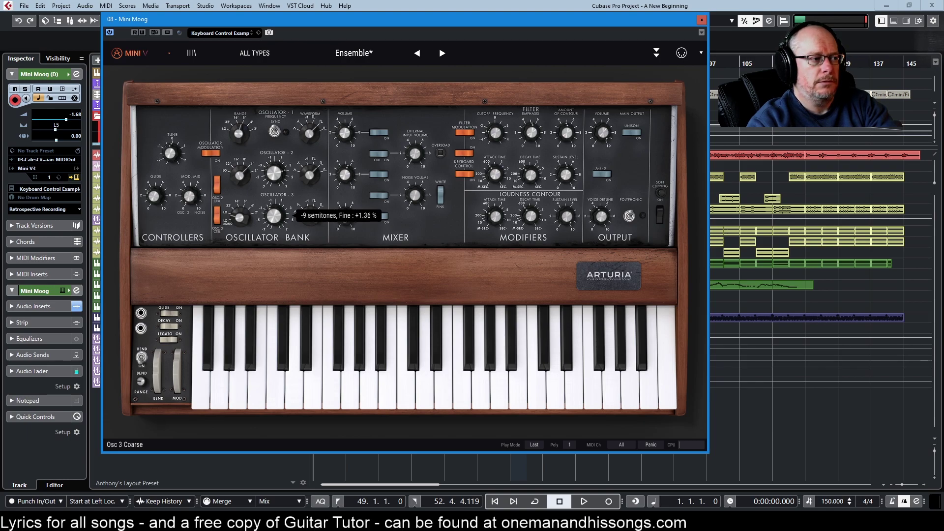
pyautogui.scroll(-5, 274, 216)
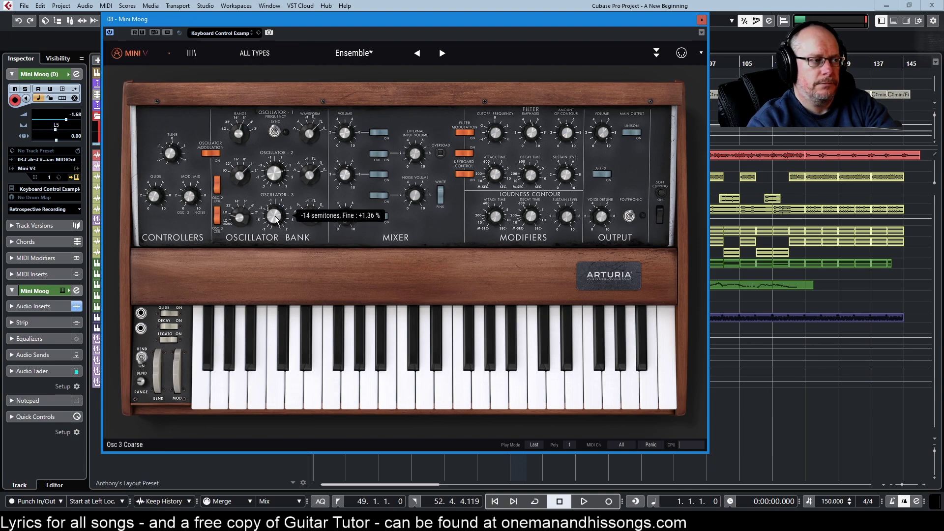
pyautogui.scroll(-1, 274, 215)
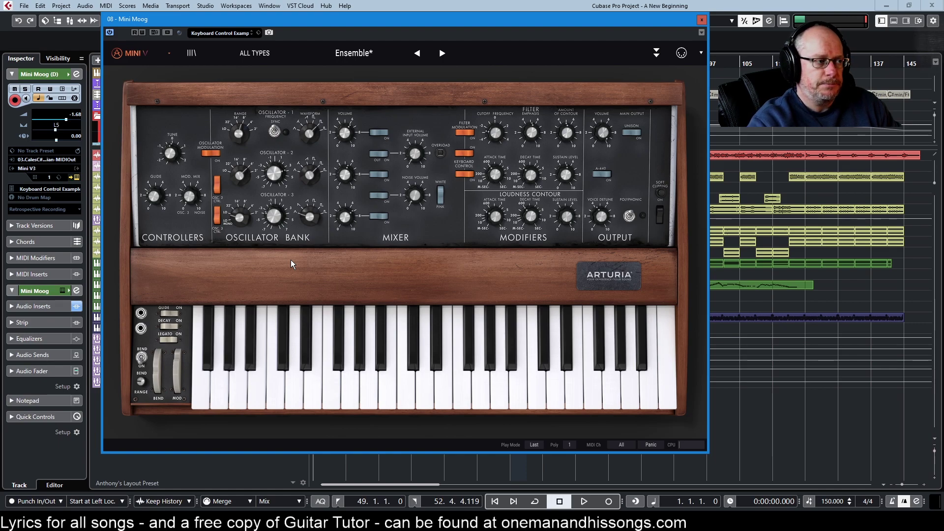
# Step: Sweep oscillator 3's coarse frequency up to 19 semitones and back down
pyautogui.moveTo(238, 226)
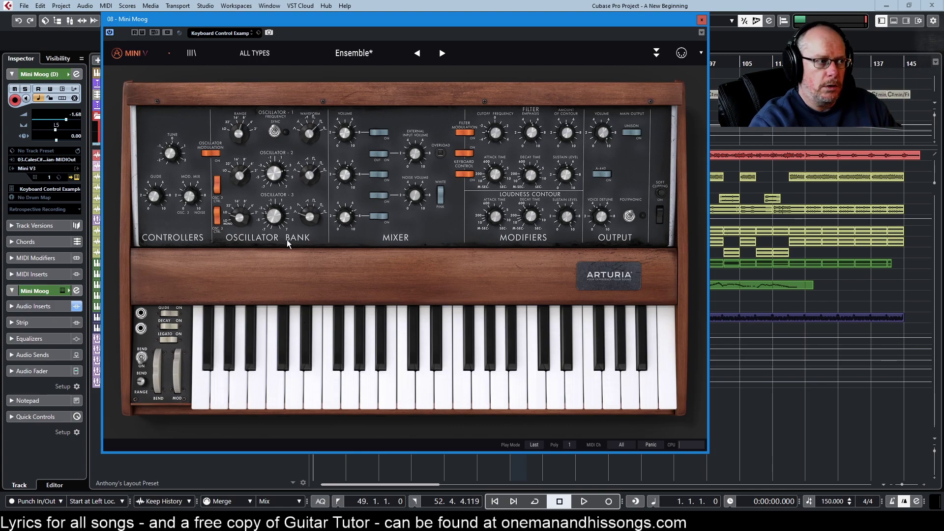
pyautogui.moveTo(274, 216)
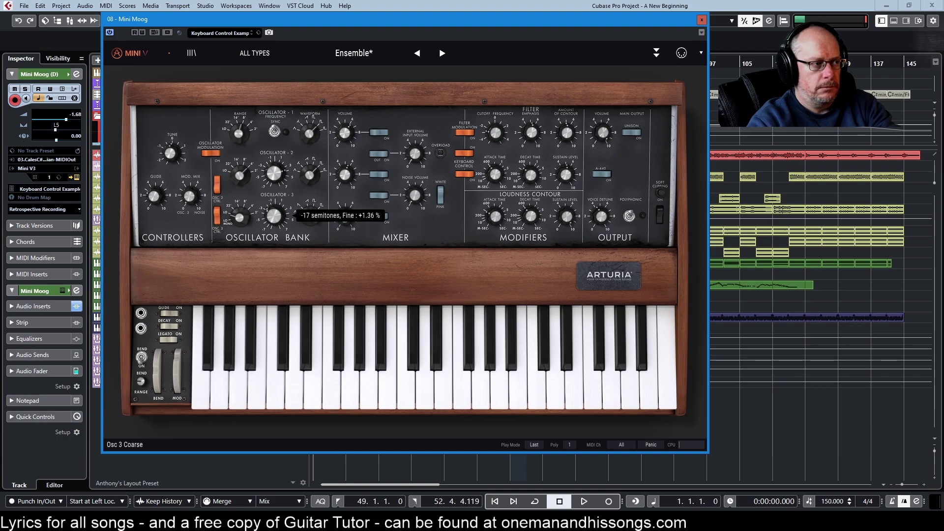
pyautogui.moveTo(272, 220); pyautogui.dragTo(272, 201)
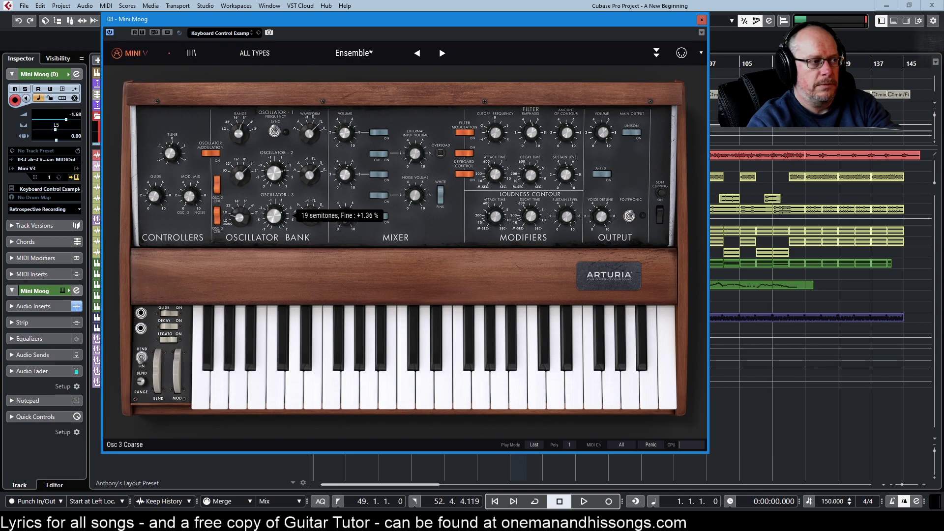
pyautogui.moveTo(272, 202); pyautogui.dragTo(257, 234)
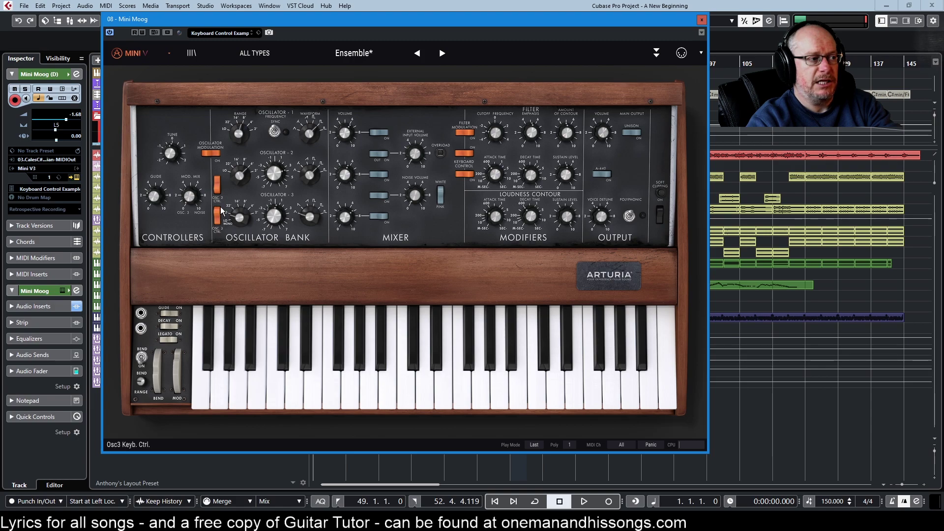
# Step: Step oscillator 3's range up through 8', 4' and 2', and back down past 16'
pyautogui.click(239, 217)
pyautogui.moveTo(239, 217); pyautogui.dragTo(239, 201)
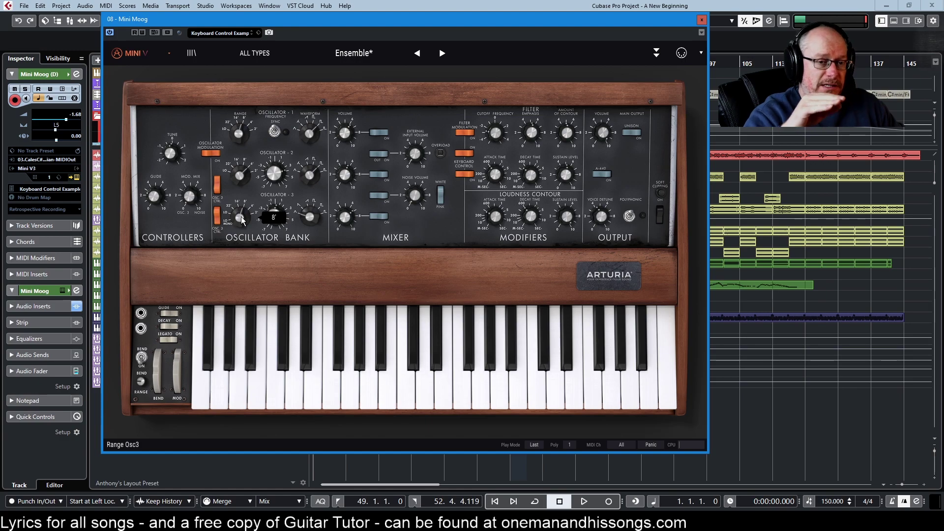
pyautogui.moveTo(241, 217); pyautogui.dragTo(241, 211)
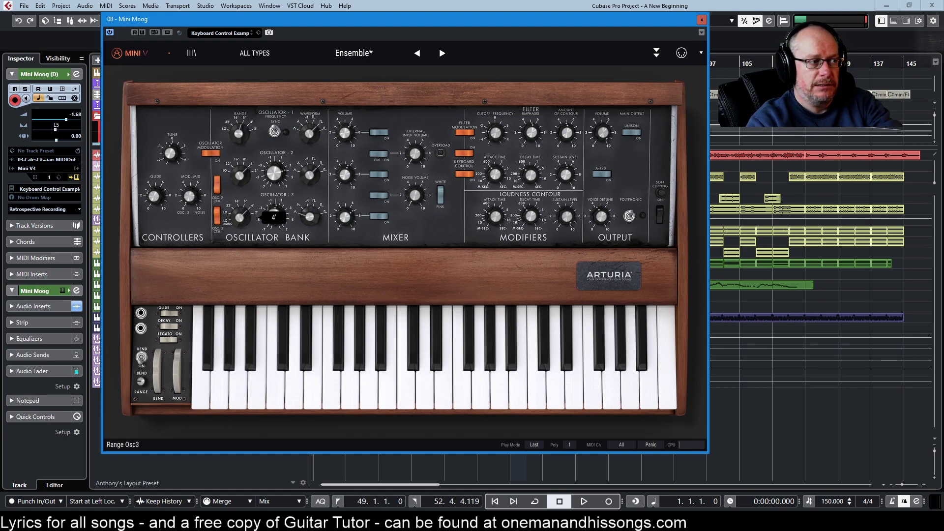
pyautogui.moveTo(241, 212); pyautogui.dragTo(241, 208)
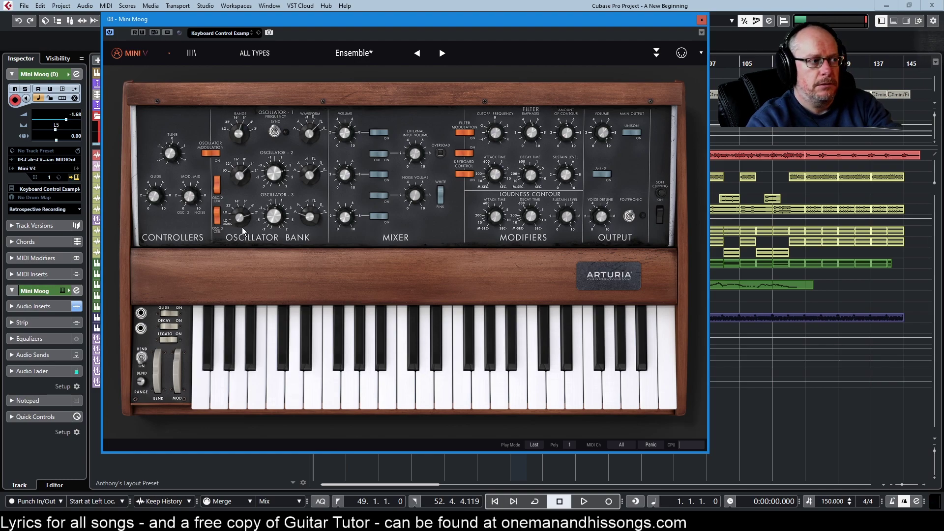
pyautogui.moveTo(240, 217)
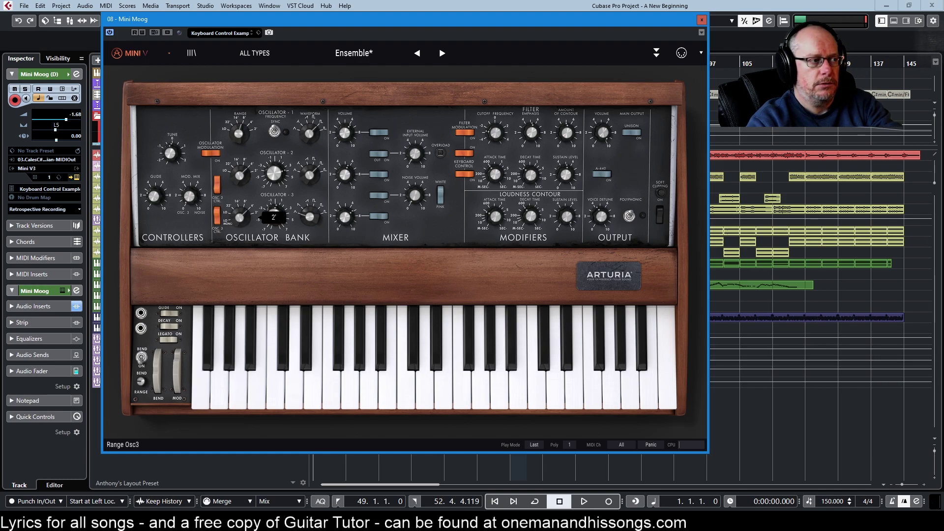
pyautogui.scroll(-3, 240, 217)
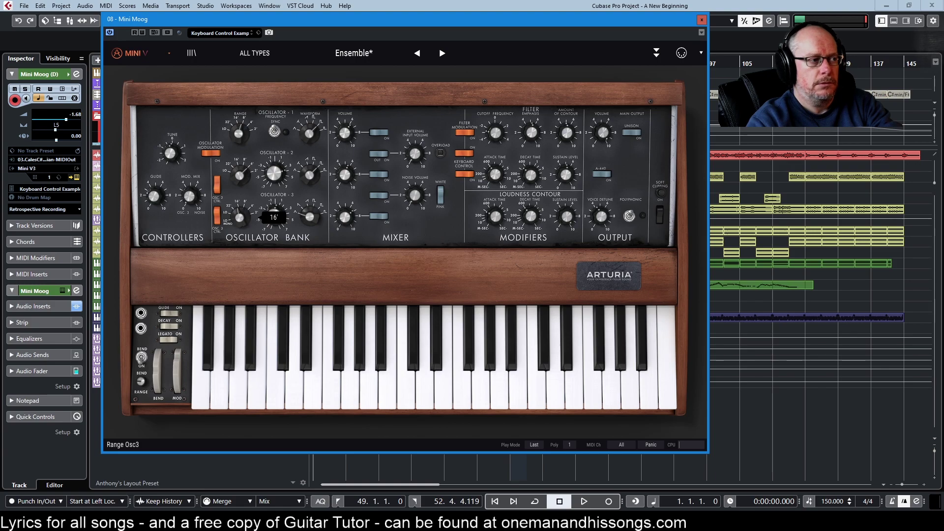
pyautogui.scroll(-1, 240, 217)
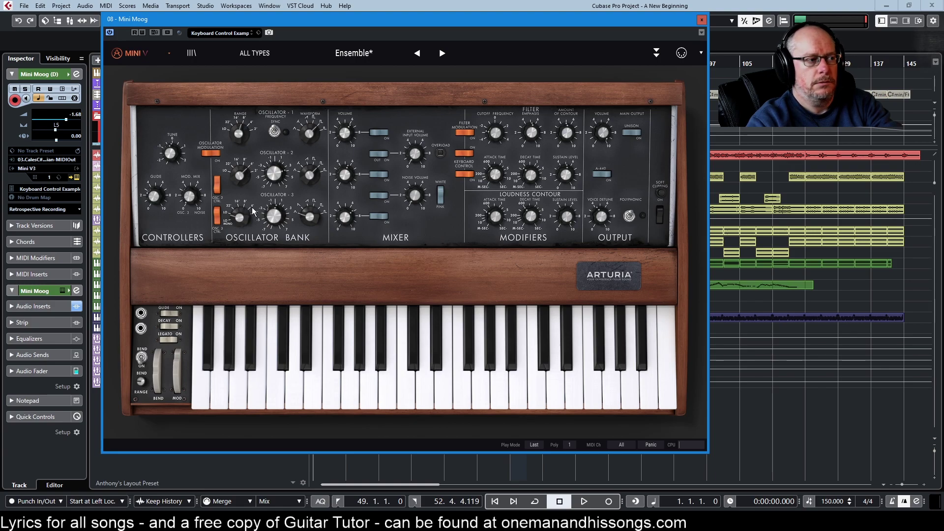
# Step: Change oscillator 3's waveform and adjust the filter cutoff frequency
pyautogui.moveTo(273, 216)
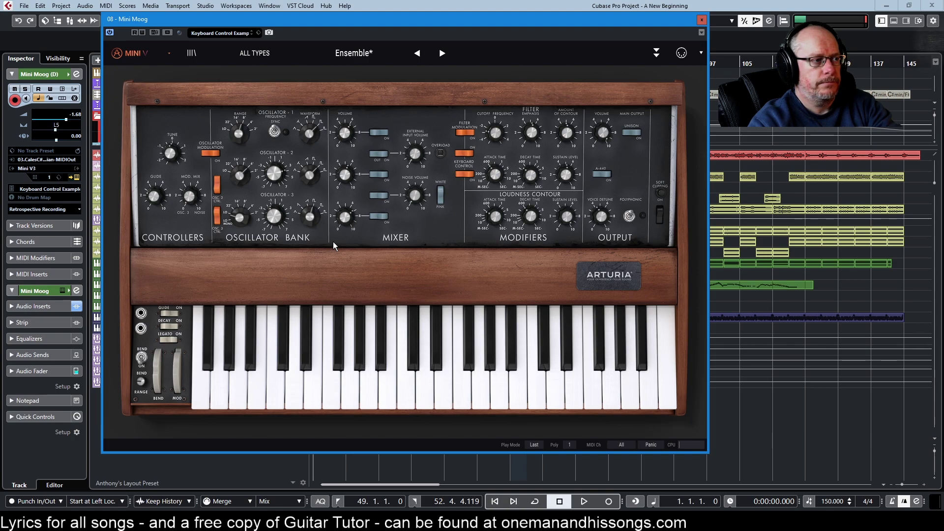
pyautogui.moveTo(311, 217); pyautogui.dragTo(310, 250)
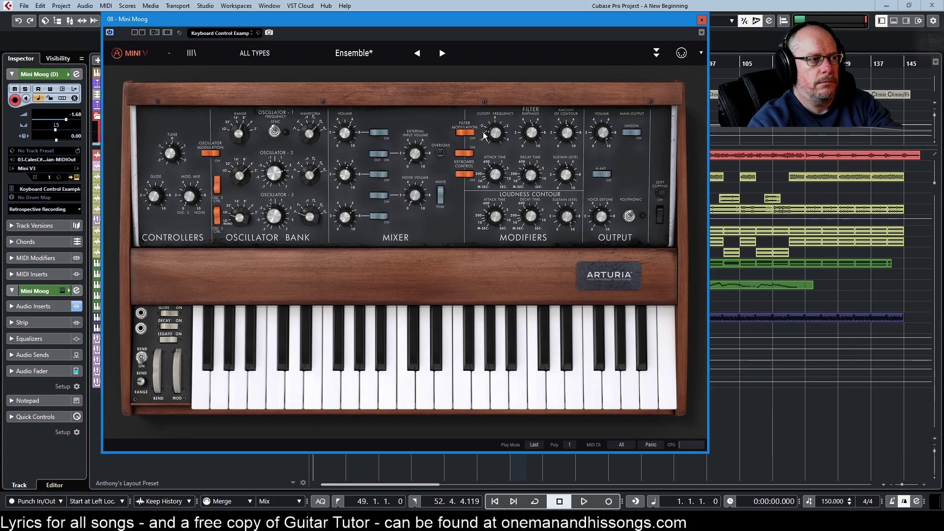
pyautogui.moveTo(497, 142)
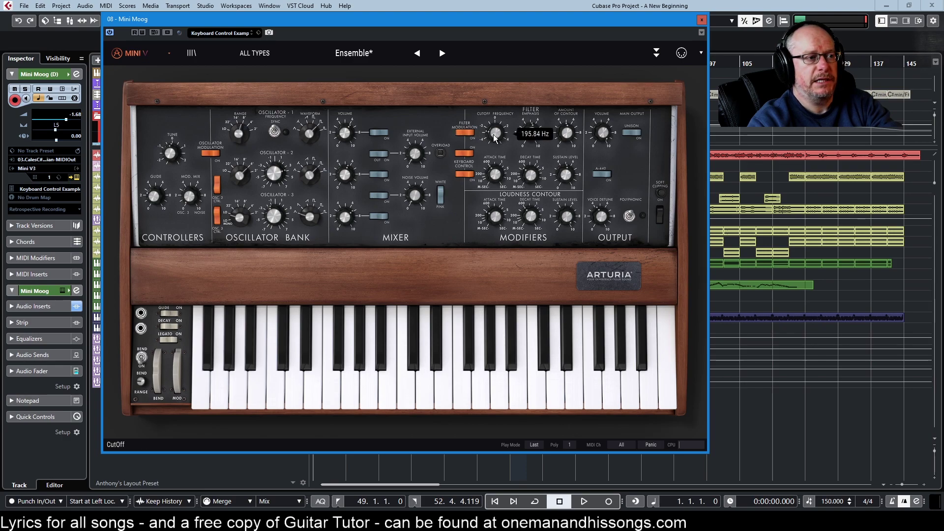
pyautogui.moveTo(493, 134); pyautogui.dragTo(494, 123)
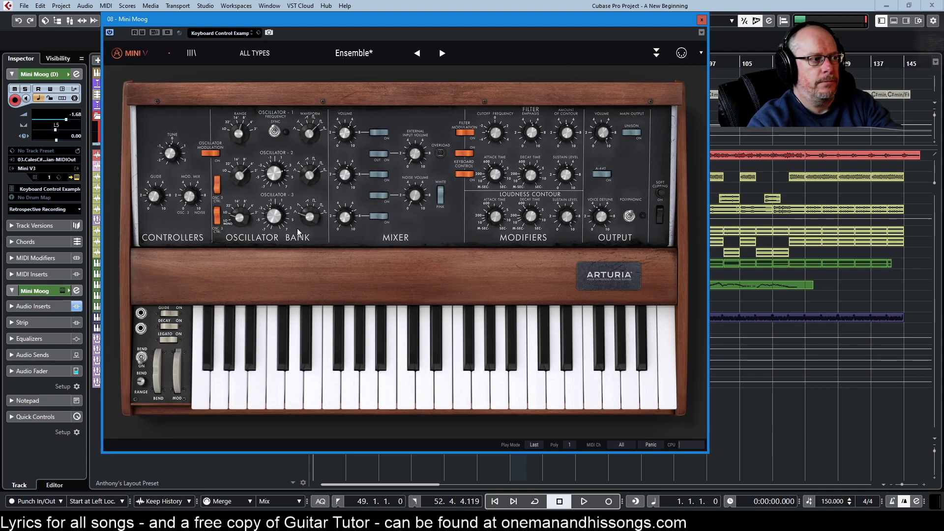
# Step: Lower oscillator 3's coarse frequency to -25 semitones and fine-tune the filter cutoff frequency
pyautogui.moveTo(274, 215); pyautogui.dragTo(273, 222)
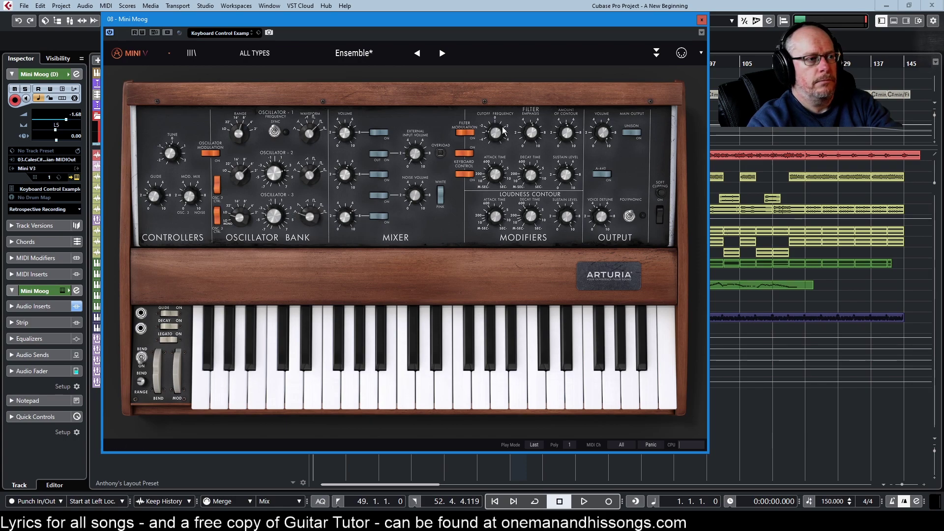
pyautogui.moveTo(498, 136)
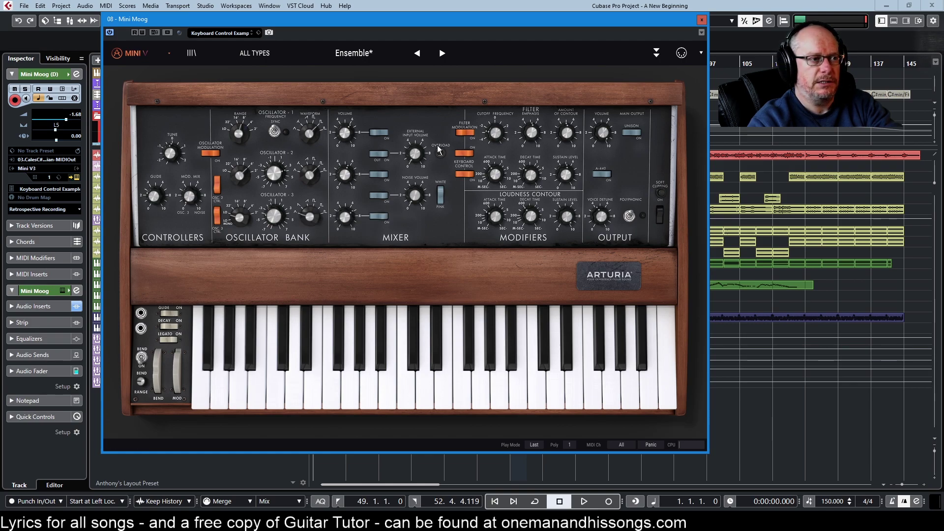
pyautogui.moveTo(497, 137)
pyautogui.mouseDown()
pyautogui.moveTo(497, 145)
pyautogui.moveTo(497, 136)
pyautogui.mouseUp()
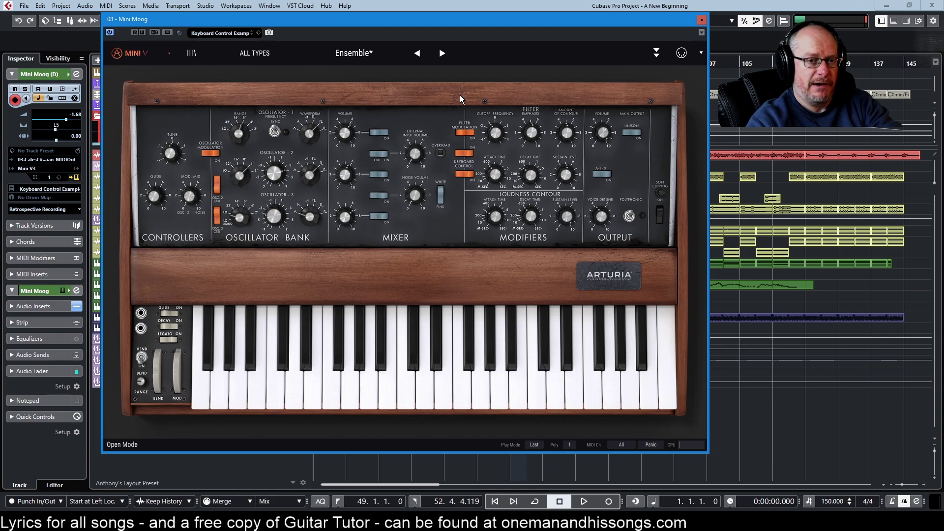
pyautogui.click(497, 133)
pyautogui.moveTo(496, 133); pyautogui.dragTo(496, 131)
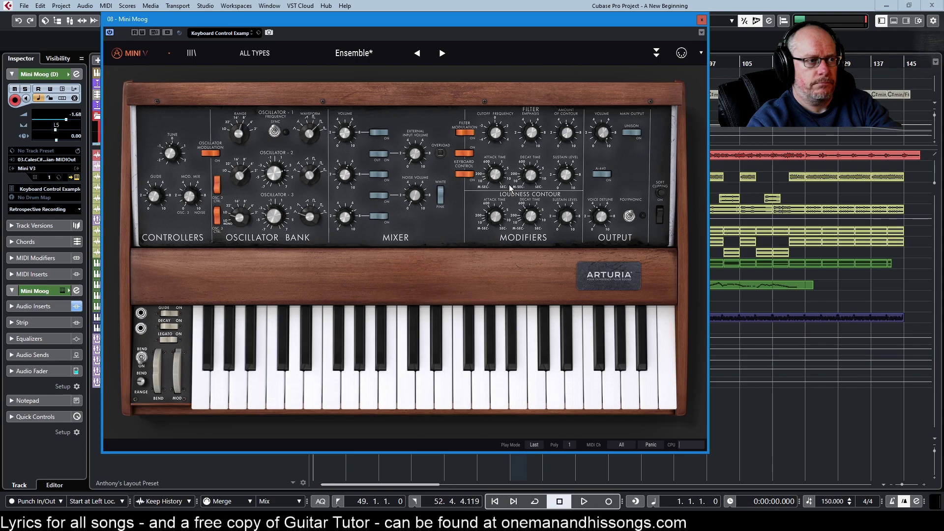
# Step: Set oscillator 3's range to 32' and its coarse frequency to -18 semitones
pyautogui.moveTo(270, 219)
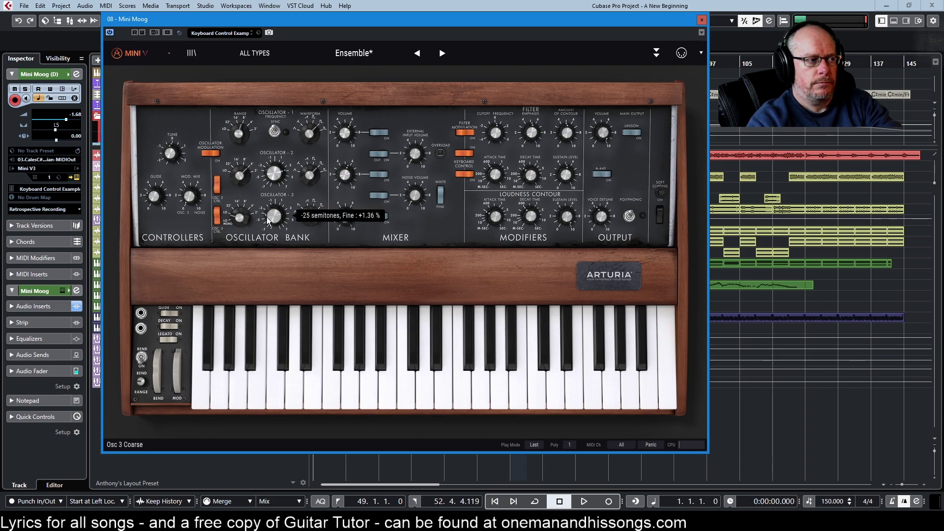
pyautogui.moveTo(239, 217); pyautogui.dragTo(240, 229)
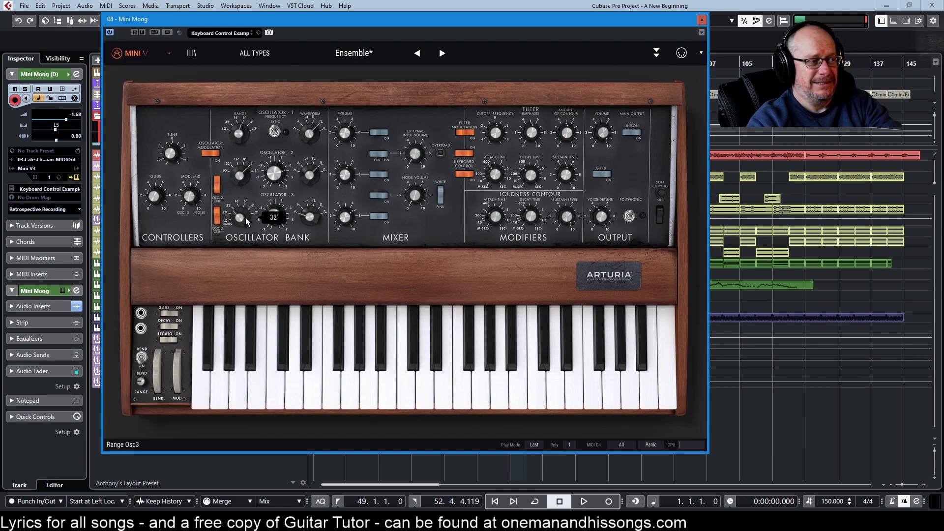
pyautogui.moveTo(275, 215); pyautogui.dragTo(241, 222)
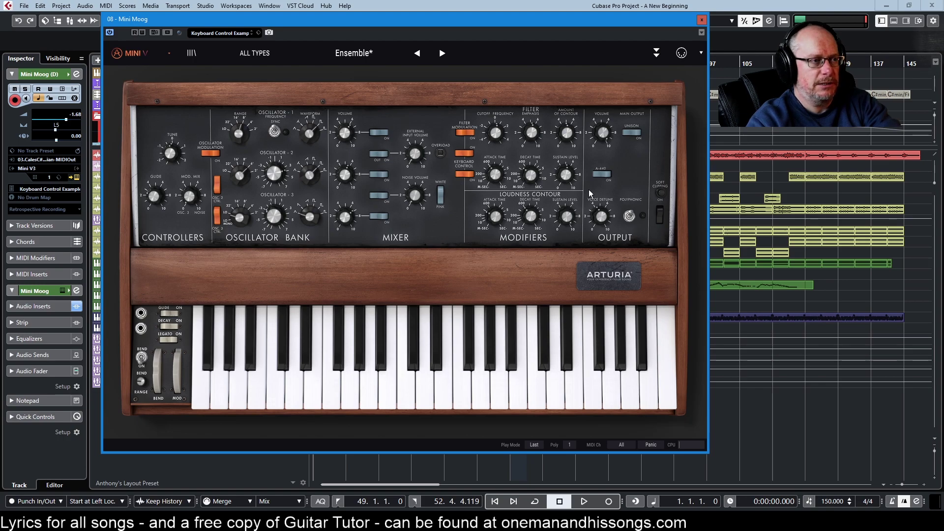
# Step: Alternately adjust the filter cutoff frequency and oscillator 3's waveform to vary the modulation of the filter
pyautogui.moveTo(502, 130); pyautogui.dragTo(501, 123)
pyautogui.moveTo(314, 220); pyautogui.dragTo(314, 217)
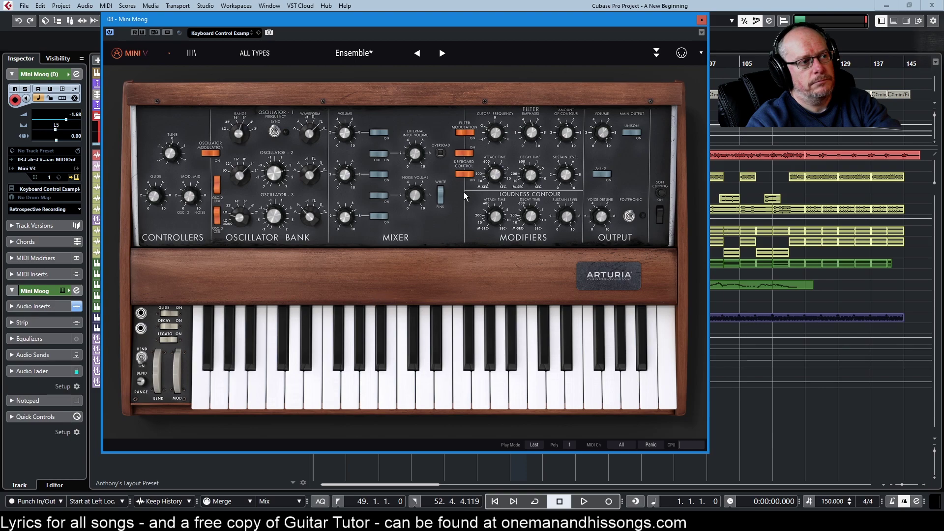
pyautogui.moveTo(496, 134)
pyautogui.moveTo(310, 219); pyautogui.dragTo(310, 217)
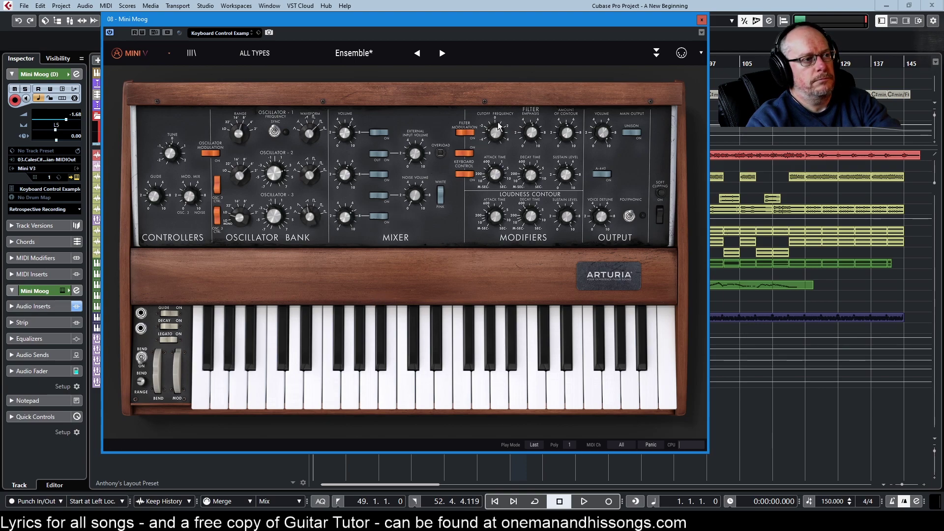
pyautogui.moveTo(498, 137)
pyautogui.moveTo(498, 138); pyautogui.dragTo(497, 138)
pyautogui.moveTo(498, 137)
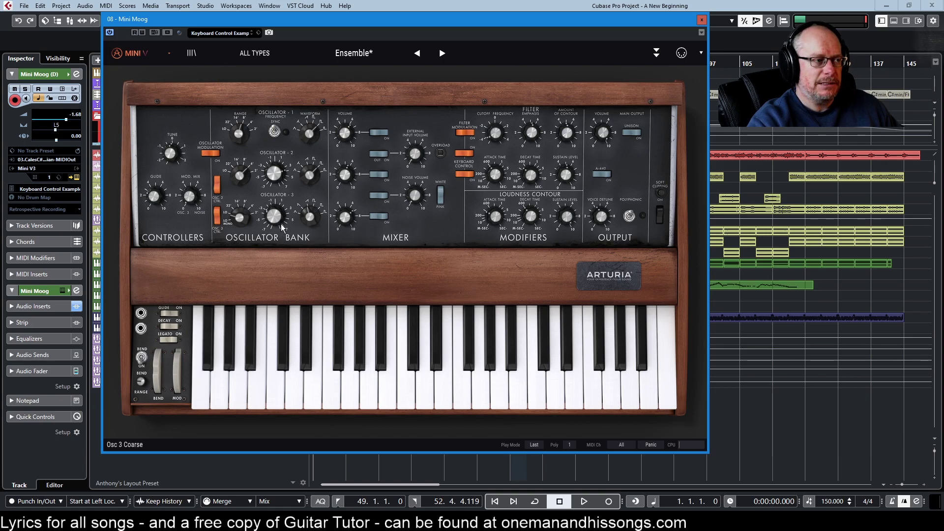
pyautogui.moveTo(275, 222)
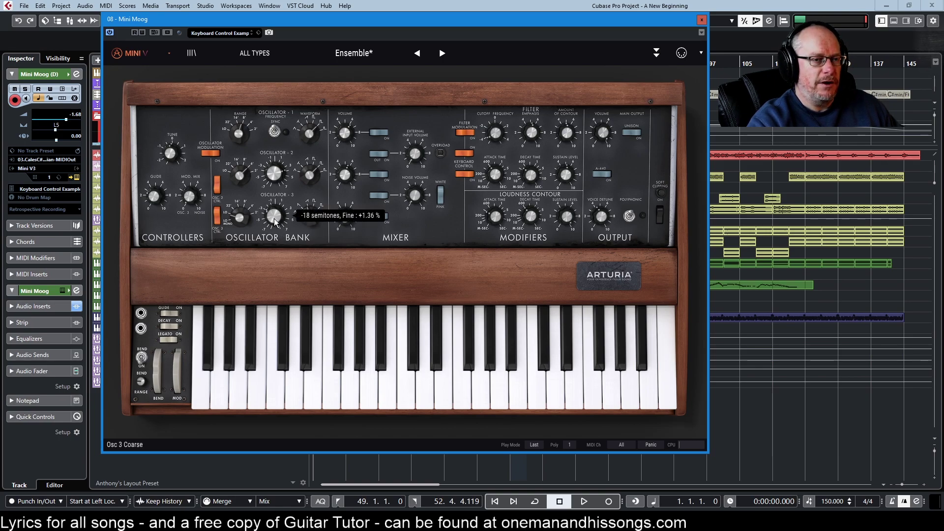